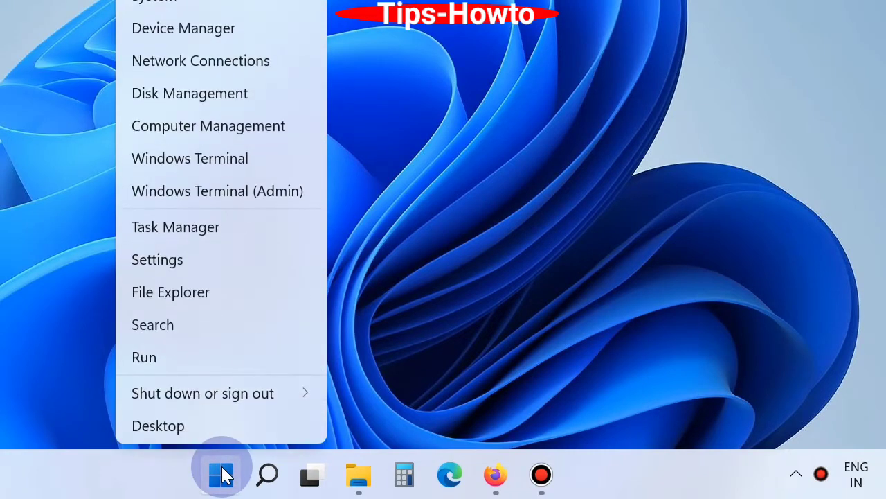
- Confirm Airplane mode is off in Network & internet settings
{"action": "mouse_move", "coordinate": [224, 392]}
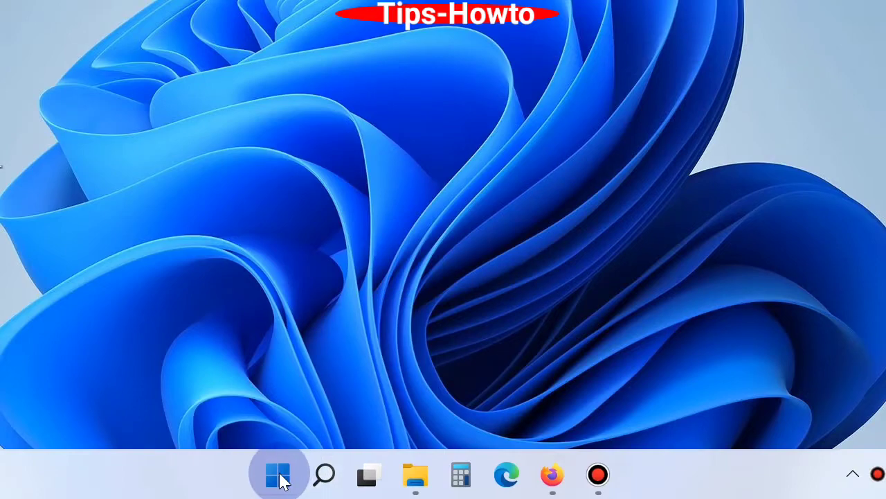
{"action": "left_click", "coordinate": [279, 476]}
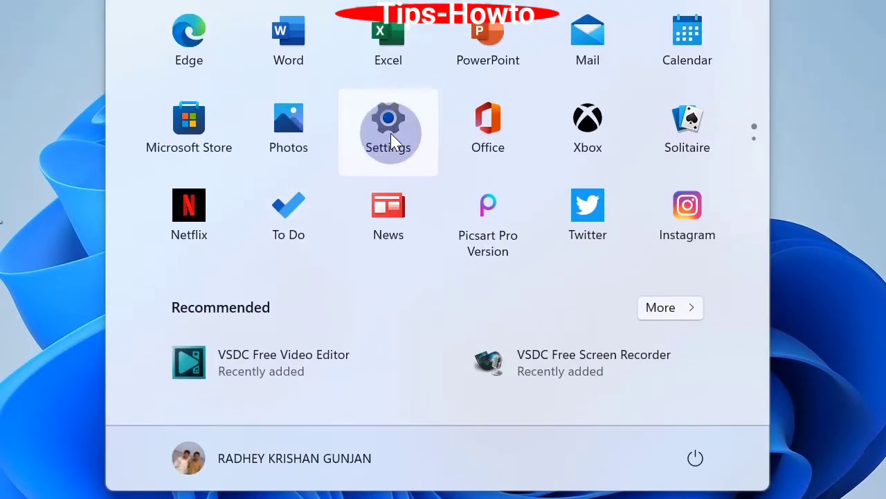
{"action": "left_click", "coordinate": [388, 136]}
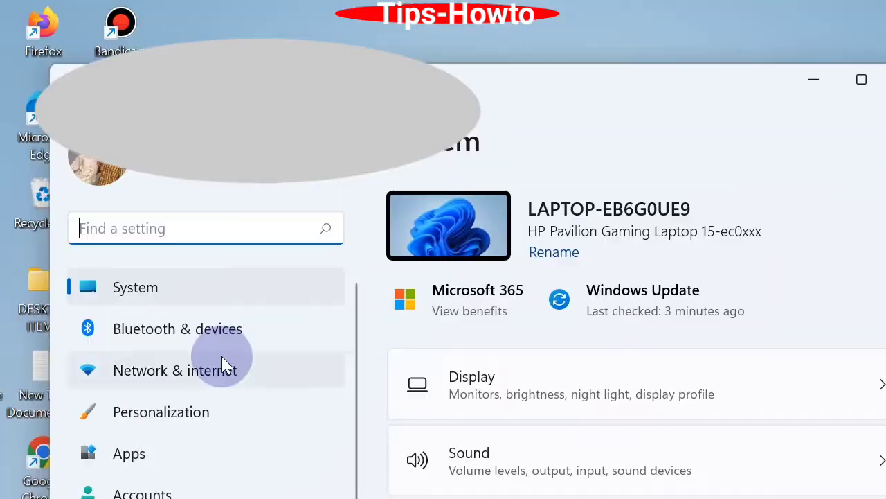
{"action": "left_click", "coordinate": [221, 369]}
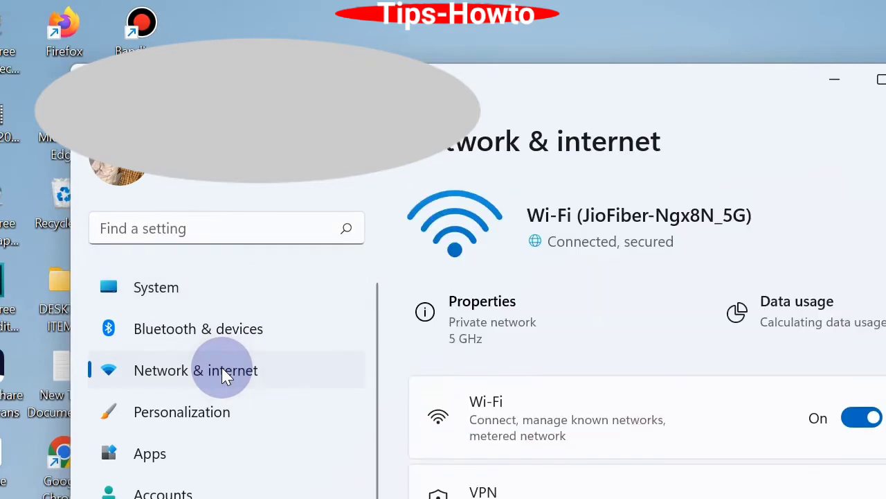
{"action": "scroll", "coordinate": [506, 370], "scroll_direction": "down", "scroll_amount": 3}
{"action": "left_click", "coordinate": [852, 393]}
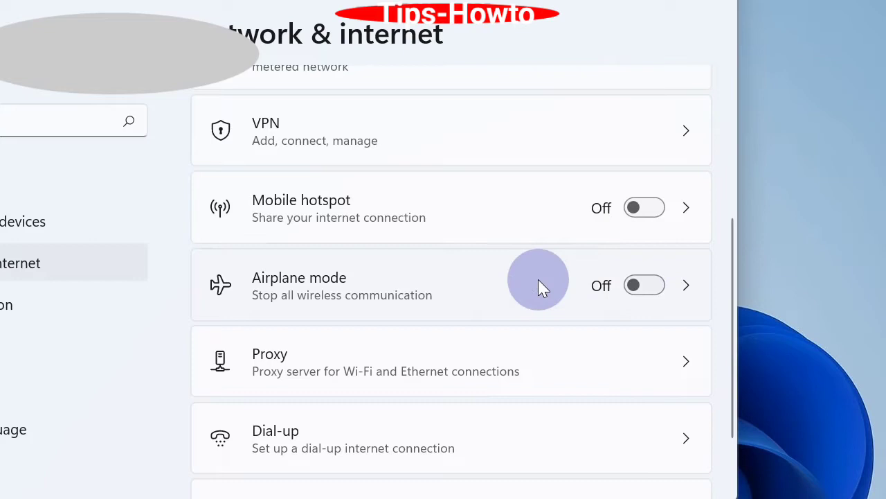
{"action": "left_click", "coordinate": [510, 284]}
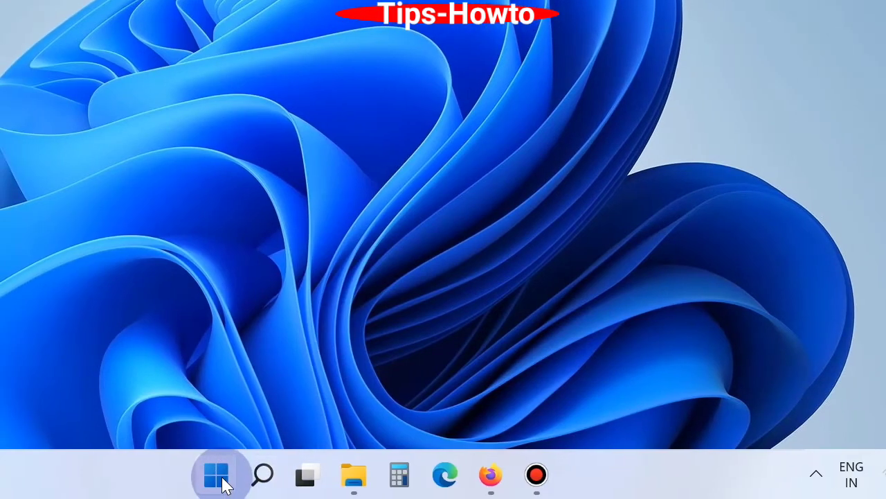
- Go to the Network reset page under Advanced network settings
{"action": "right_click", "coordinate": [222, 478]}
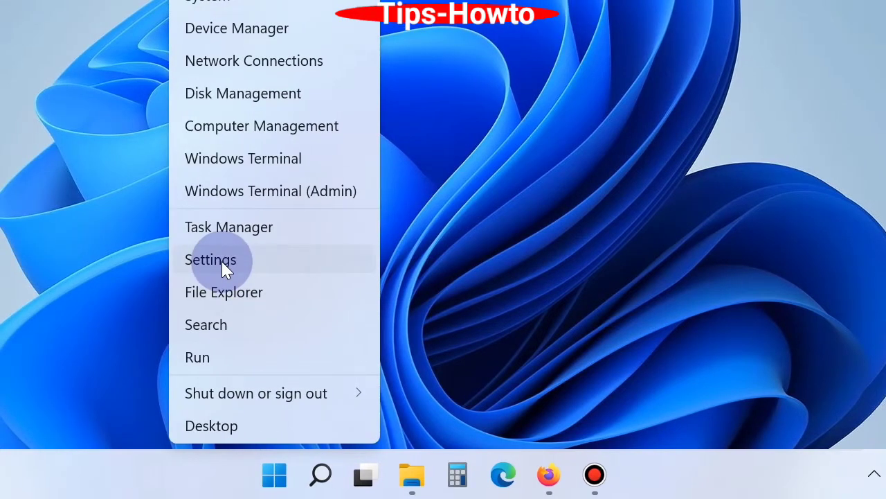
{"action": "left_click", "coordinate": [223, 268]}
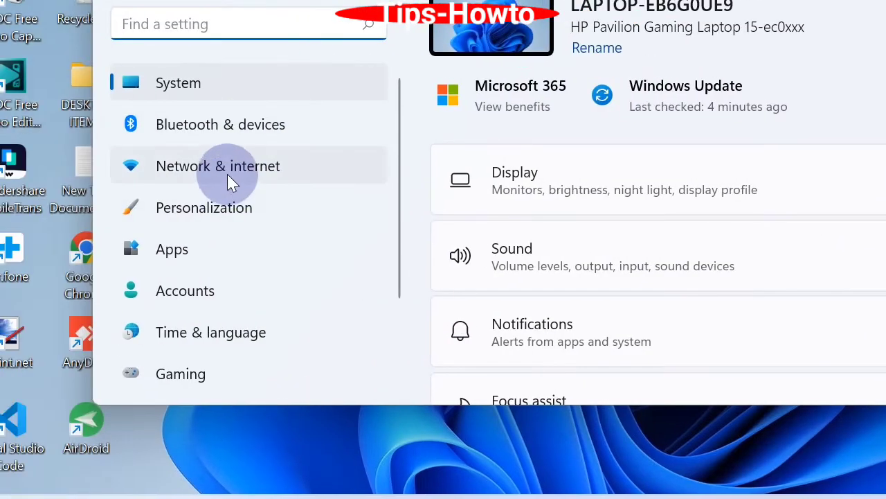
{"action": "left_click", "coordinate": [230, 166]}
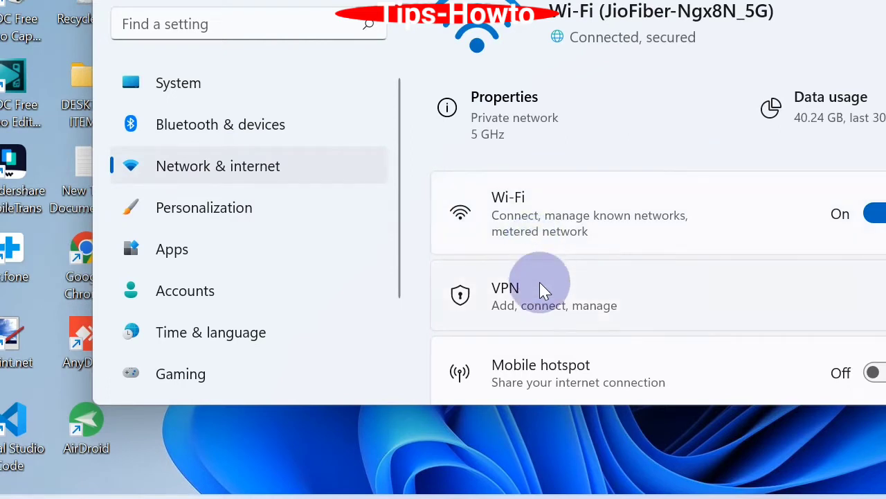
{"action": "scroll", "coordinate": [563, 308], "scroll_direction": "down", "scroll_amount": 3}
{"action": "scroll", "coordinate": [601, 309], "scroll_direction": "down", "scroll_amount": 3}
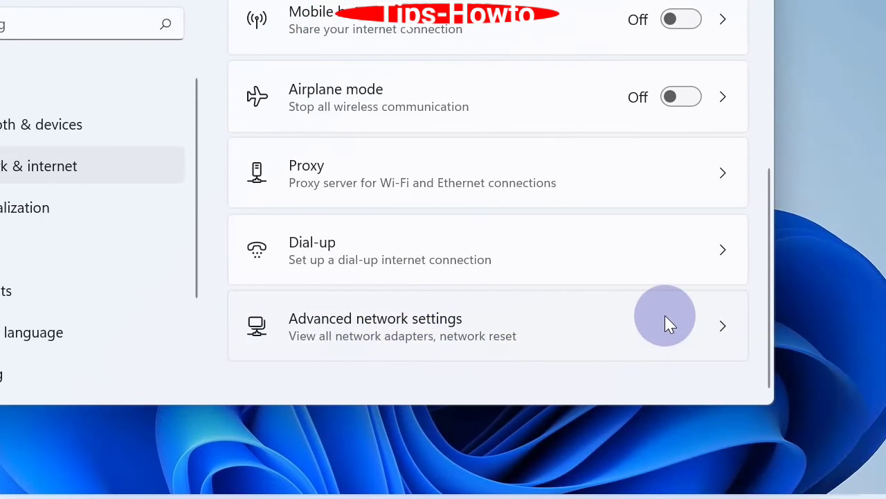
{"action": "left_click", "coordinate": [666, 319]}
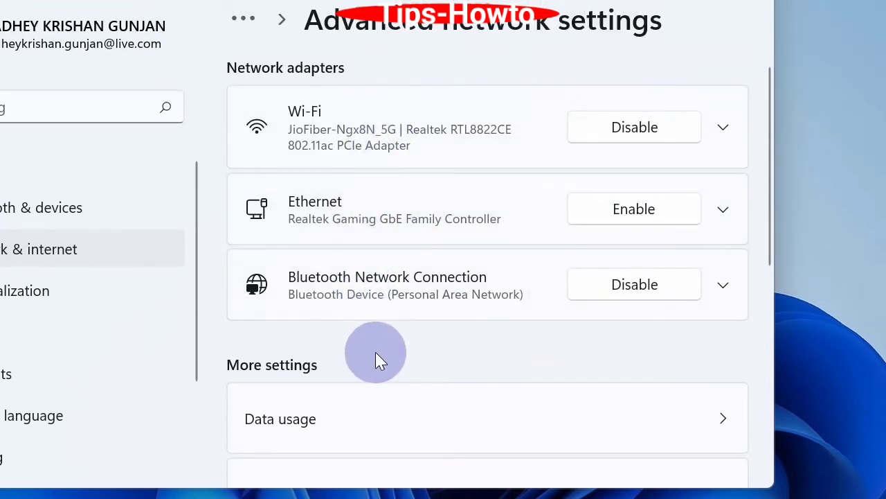
{"action": "scroll", "coordinate": [375, 353], "scroll_direction": "down", "scroll_amount": 3}
{"action": "scroll", "coordinate": [340, 368], "scroll_direction": "down", "scroll_amount": 2}
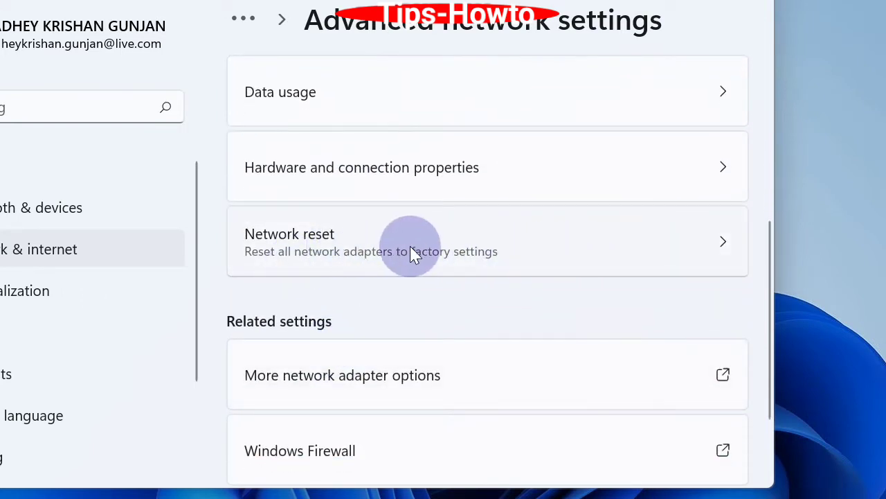
{"action": "left_click", "coordinate": [665, 241]}
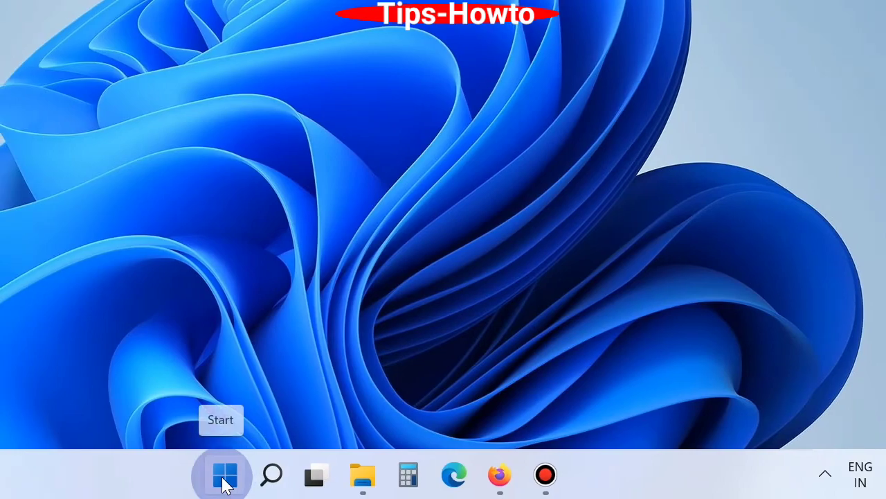
- Clear 'Allow the computer to turn off this device' on the Realtek RTL8822CE adapter's Power Management tab
{"action": "left_click", "coordinate": [271, 475]}
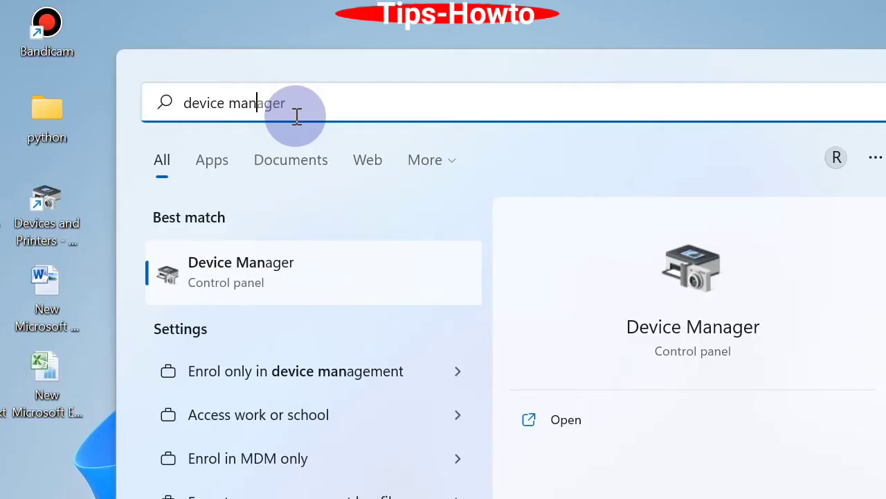
{"action": "type", "text": "ager"}
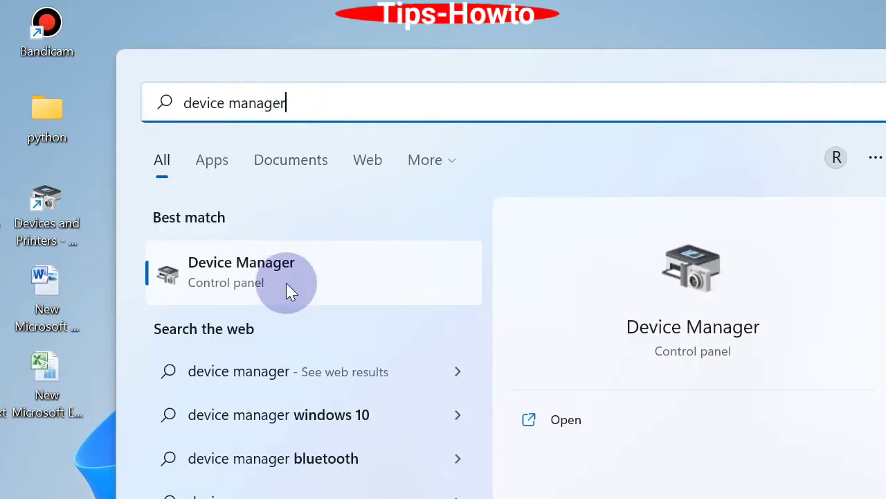
{"action": "left_click", "coordinate": [199, 267]}
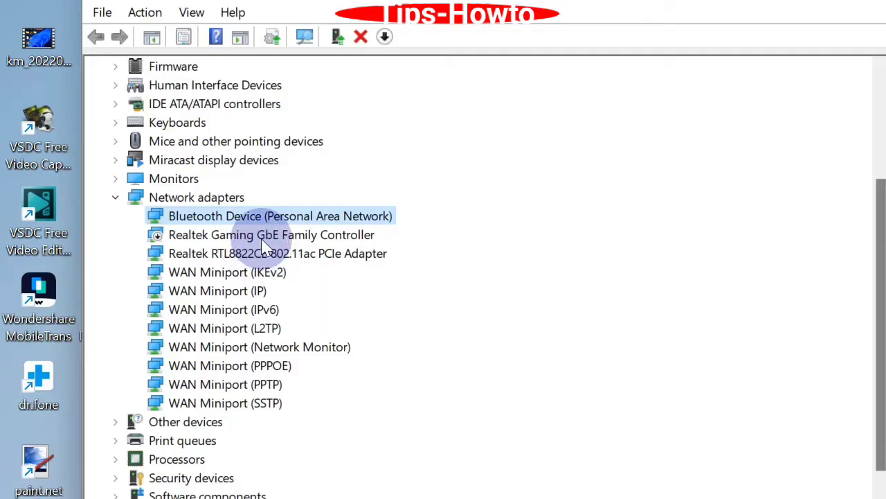
{"action": "right_click", "coordinate": [263, 253]}
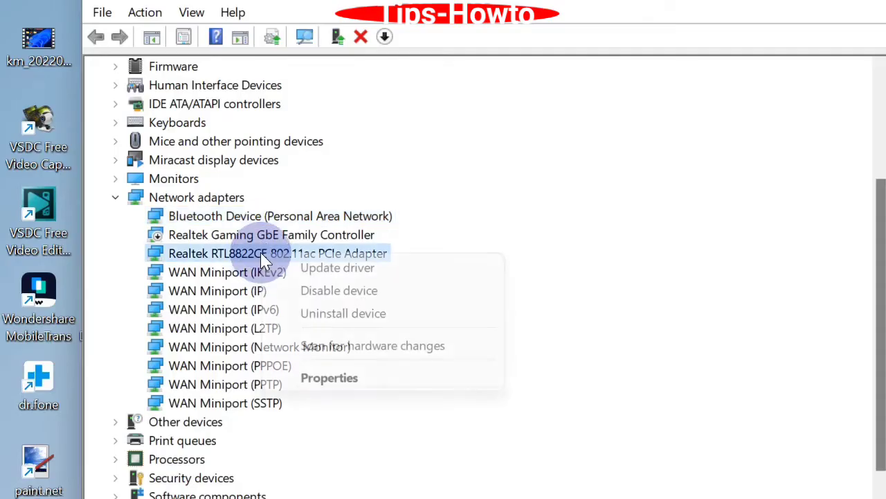
{"action": "left_click", "coordinate": [311, 380]}
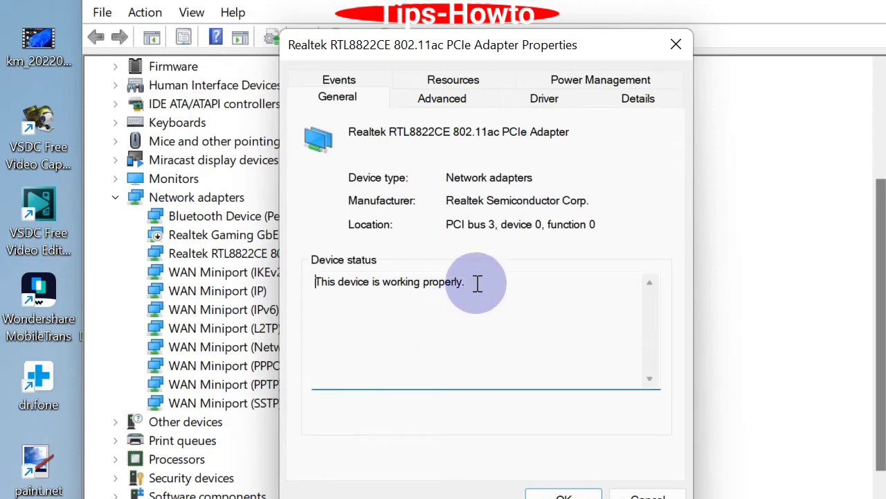
{"action": "left_click", "coordinate": [590, 82]}
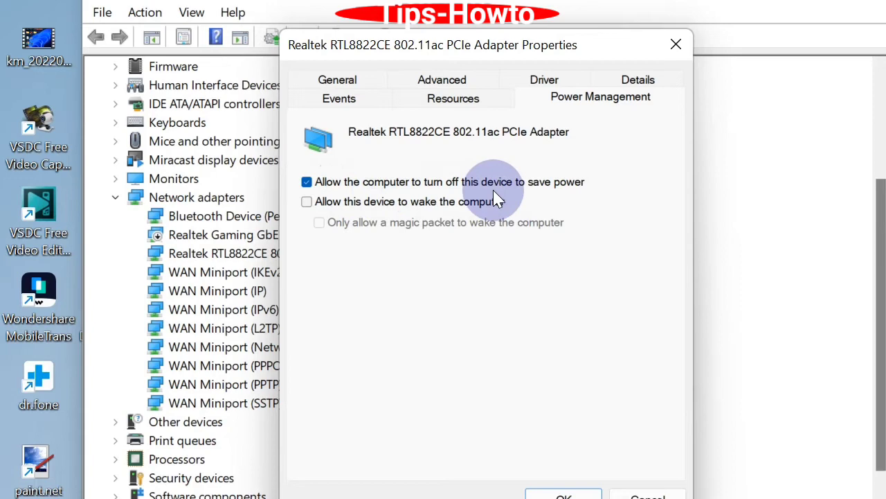
{"action": "left_click", "coordinate": [307, 182]}
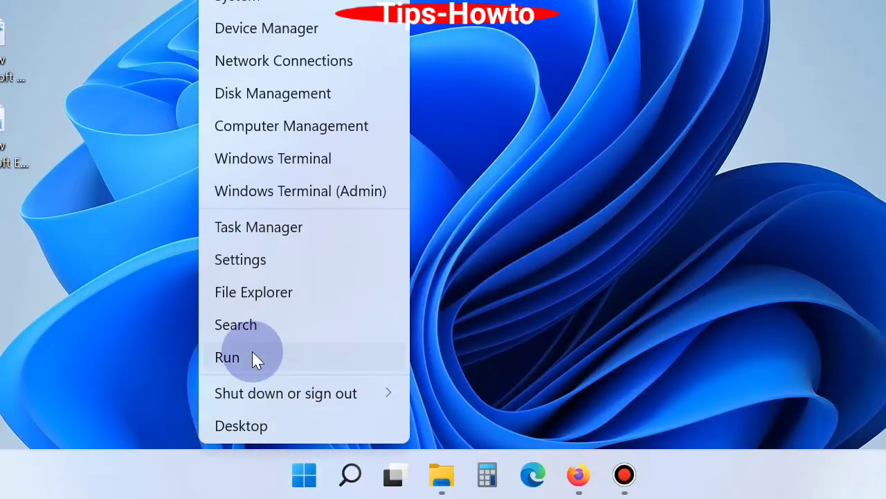
- Launch services.msc from the Run box and select Radio Management Service in the list
{"action": "left_click", "coordinate": [252, 356]}
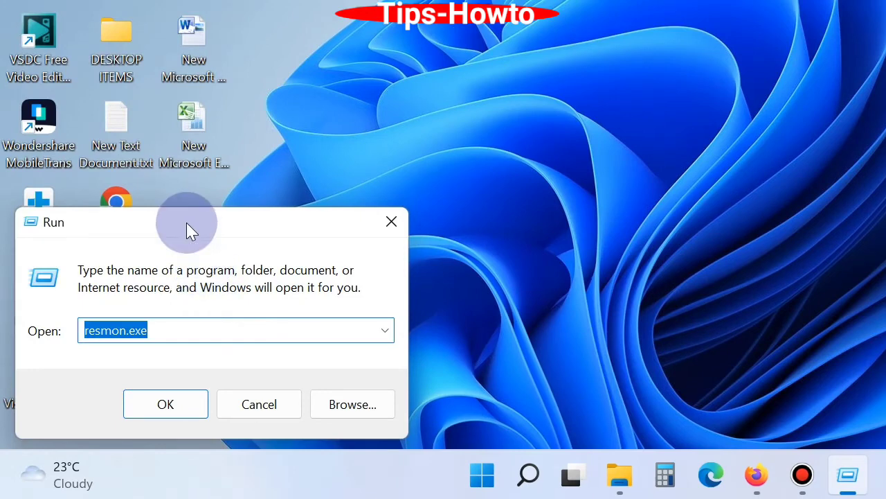
{"action": "left_click_drag", "start_coordinate": [185, 220], "coordinate": [547, 126]}
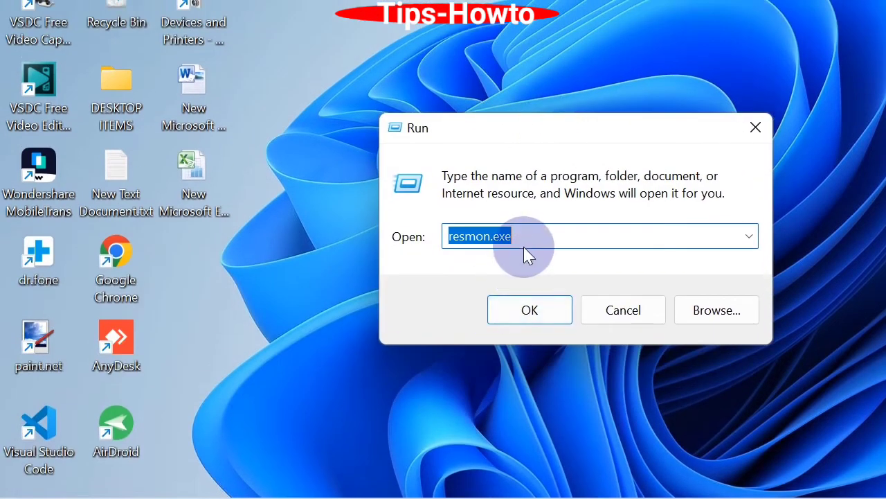
{"action": "type", "text": "servi"}
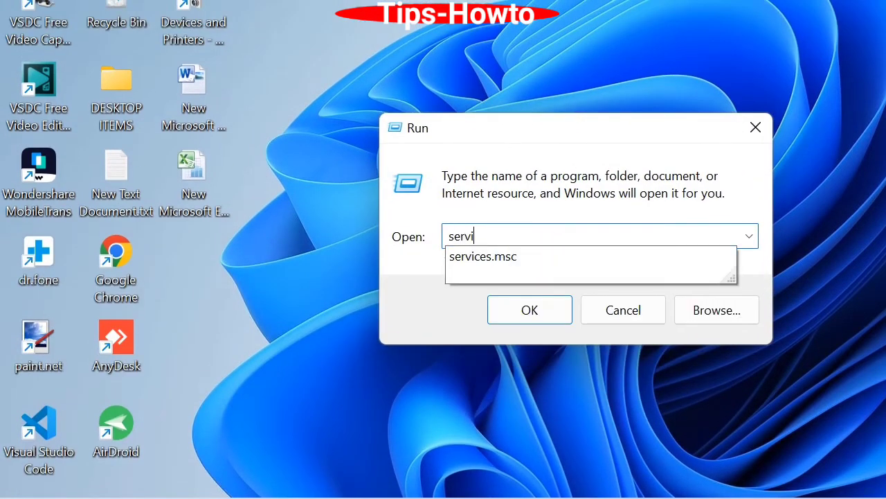
{"action": "type", "text": "ces"}
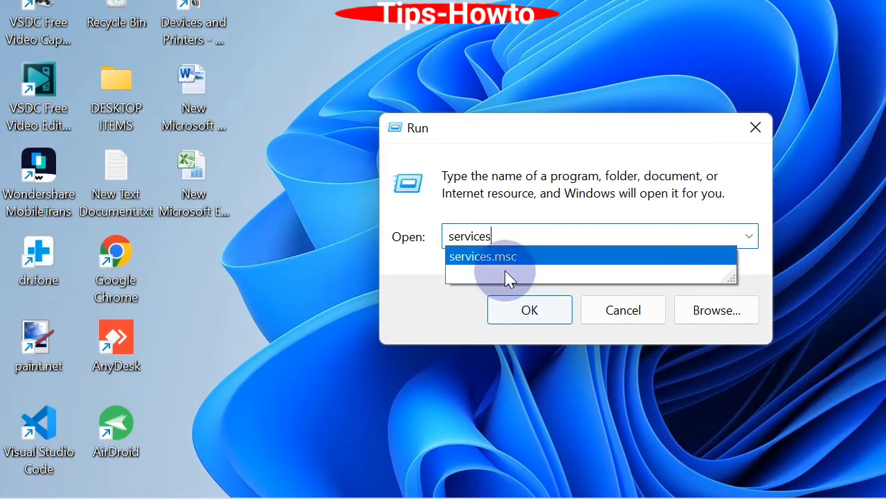
{"action": "left_click", "coordinate": [506, 276]}
{"action": "left_click", "coordinate": [541, 312]}
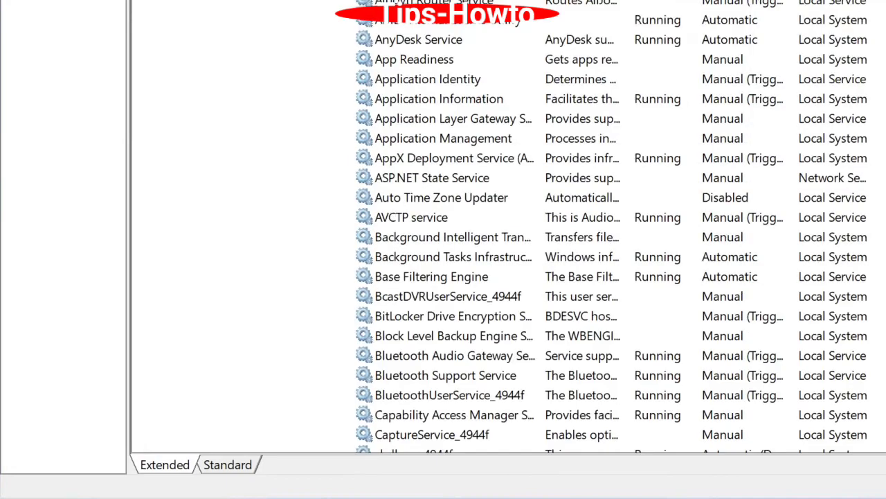
{"action": "scroll", "coordinate": [381, 181], "scroll_direction": "down", "scroll_amount": 8}
{"action": "scroll", "coordinate": [449, 235], "scroll_direction": "down", "scroll_amount": 16}
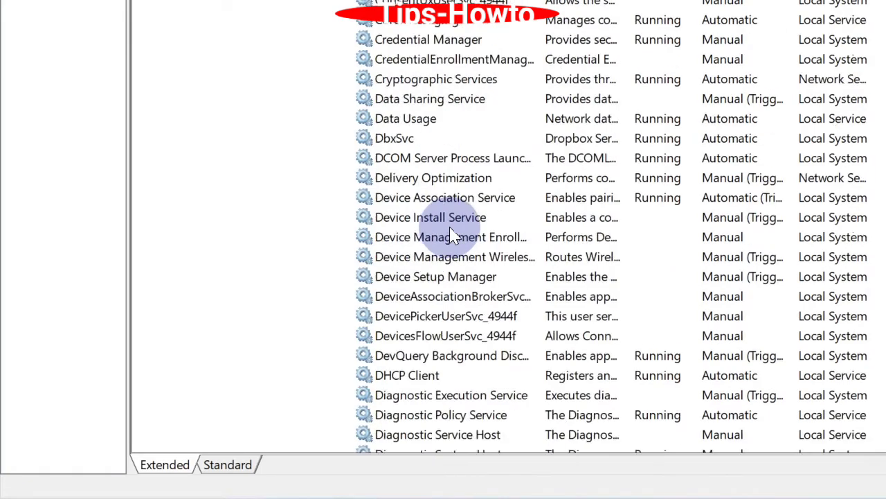
{"action": "scroll", "coordinate": [451, 249], "scroll_direction": "down", "scroll_amount": 20}
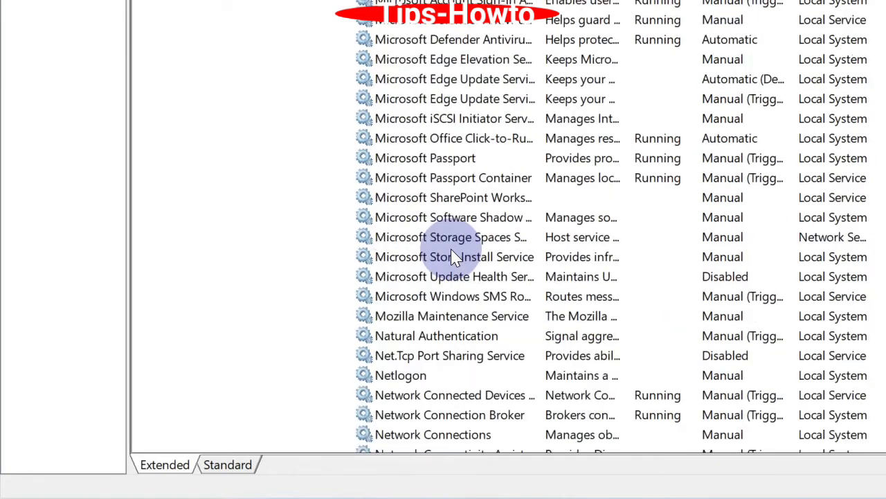
{"action": "scroll", "coordinate": [401, 257], "scroll_direction": "down", "scroll_amount": 9}
{"action": "scroll", "coordinate": [436, 295], "scroll_direction": "down", "scroll_amount": 7}
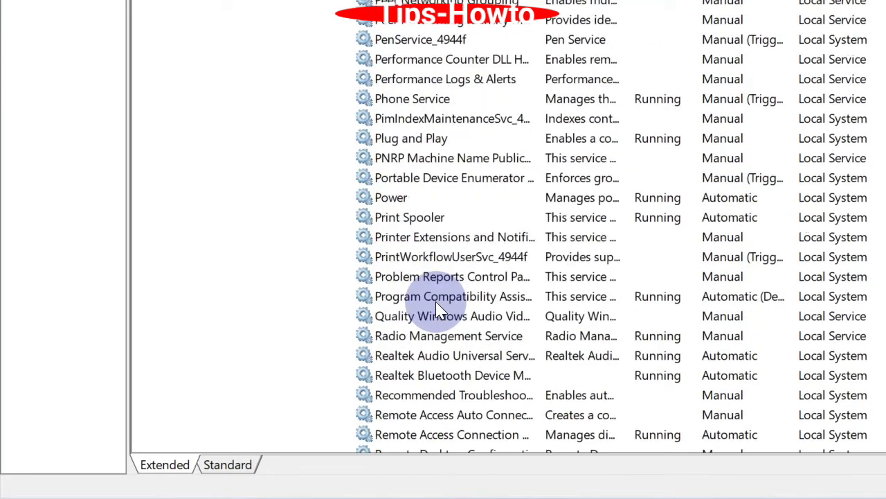
{"action": "left_click", "coordinate": [409, 336]}
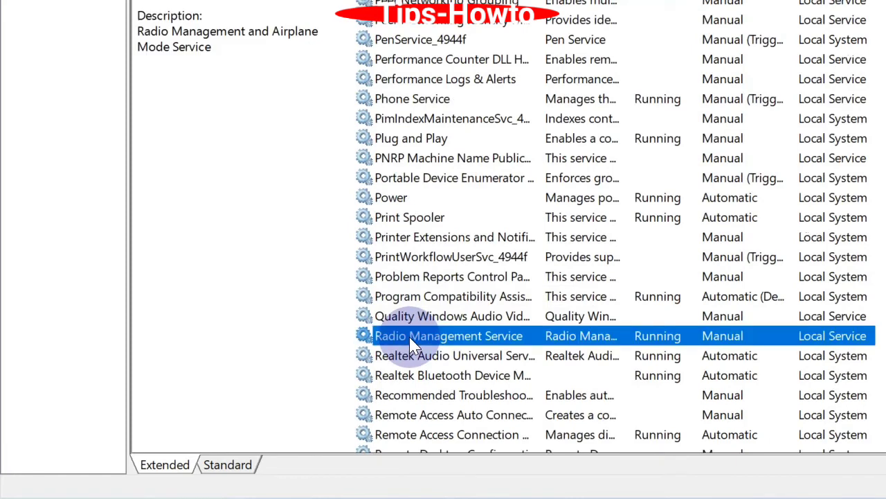
{"action": "scroll", "coordinate": [405, 337], "scroll_direction": "down", "scroll_amount": 3}
- Change Radio Management Service's startup type from Manual to Disabled in its Properties
{"action": "right_click", "coordinate": [452, 168]}
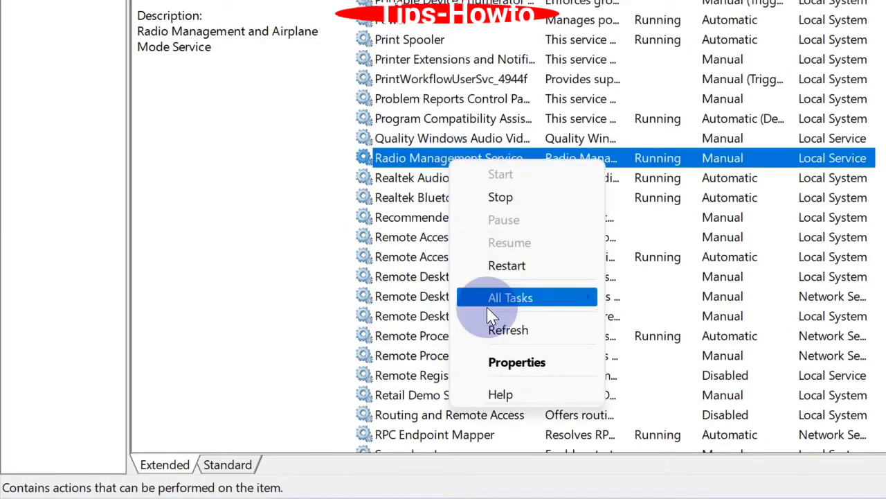
{"action": "left_click", "coordinate": [516, 364]}
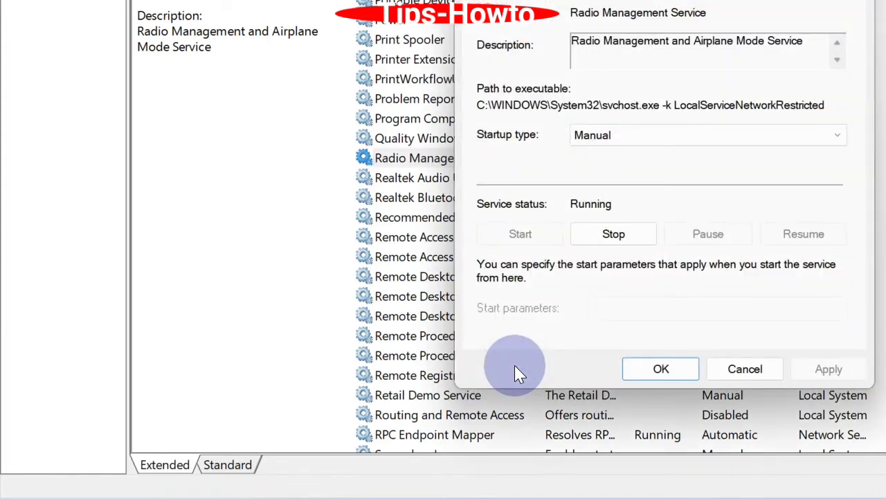
{"action": "left_click", "coordinate": [638, 137]}
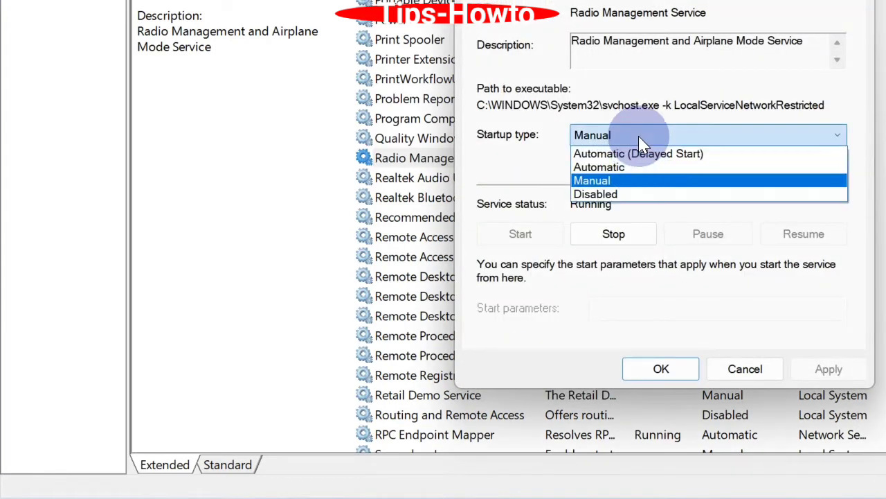
{"action": "left_click", "coordinate": [625, 196]}
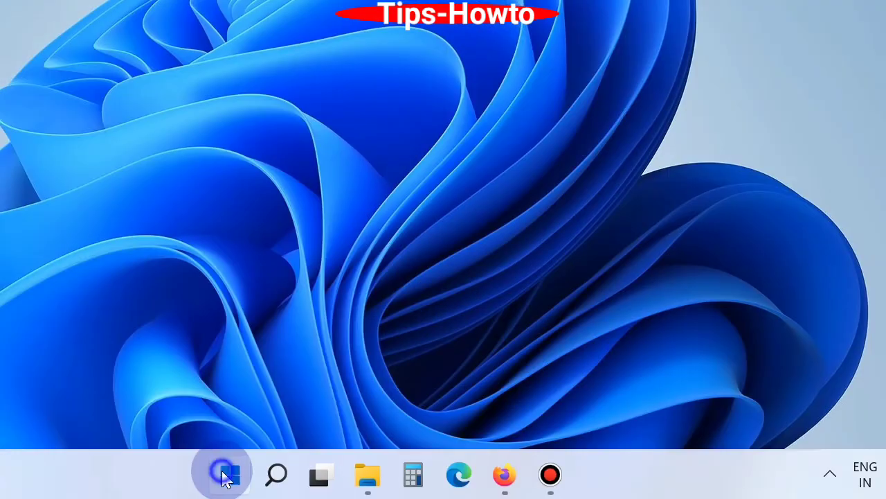
- Choose Update driver for the Realtek 802.11ac Wi-Fi adapter under Network adapters
{"action": "right_click", "coordinate": [225, 476]}
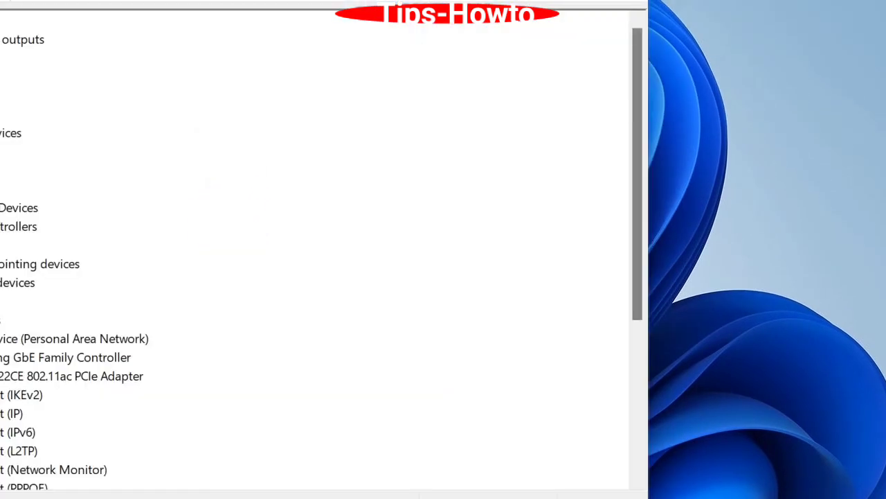
{"action": "scroll", "coordinate": [312, 249], "scroll_direction": "down", "scroll_amount": 4}
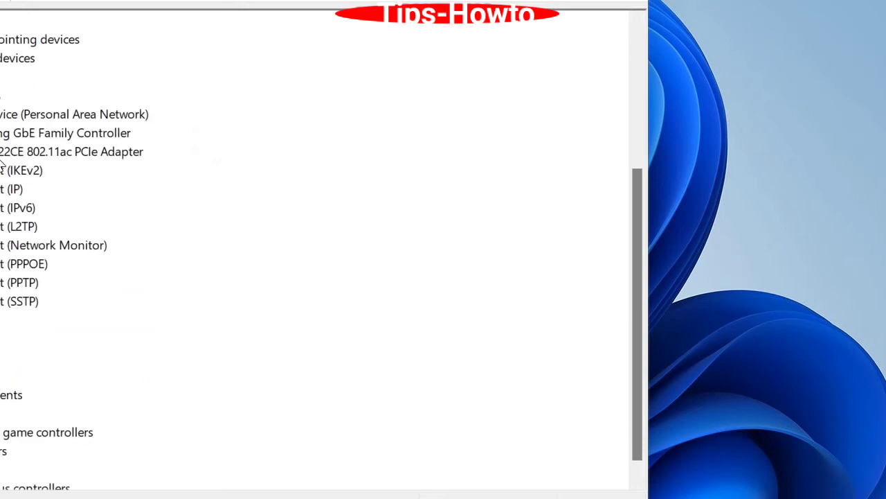
{"action": "right_click", "coordinate": [5, 155]}
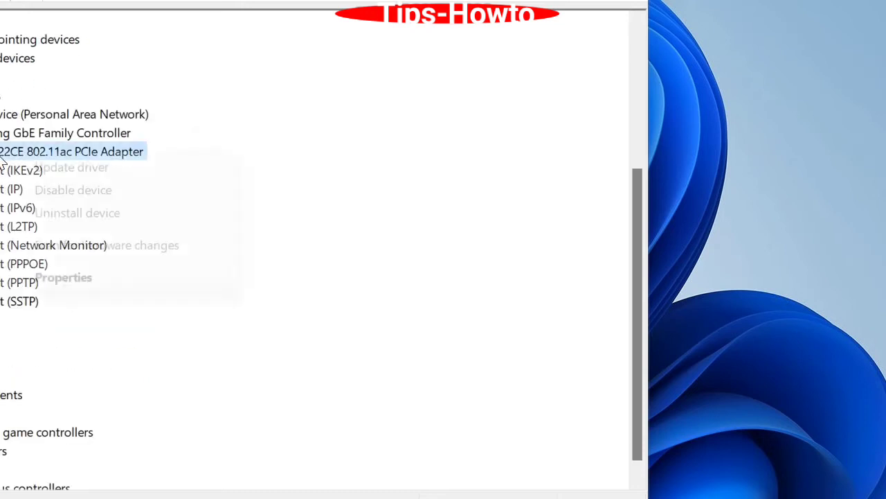
{"action": "left_click", "coordinate": [72, 168]}
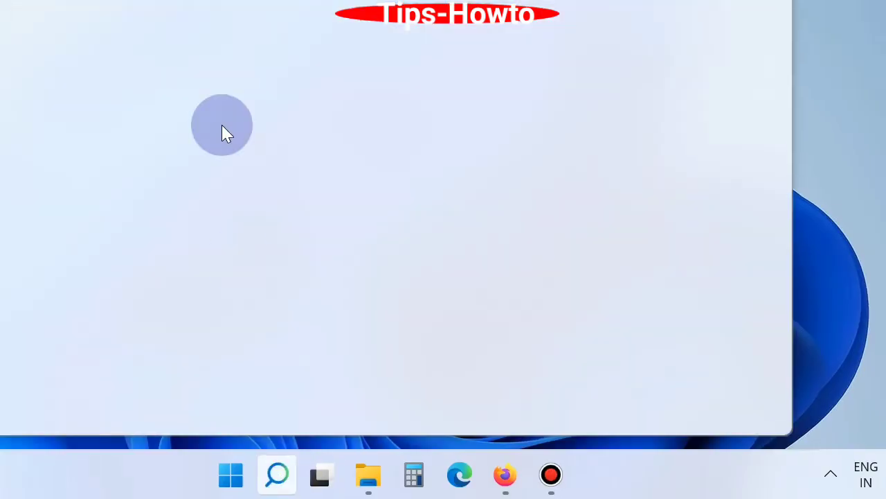
- Run Command Prompt as administrator and enter ipconfig /flushdns
{"action": "type", "text": "cmd"}
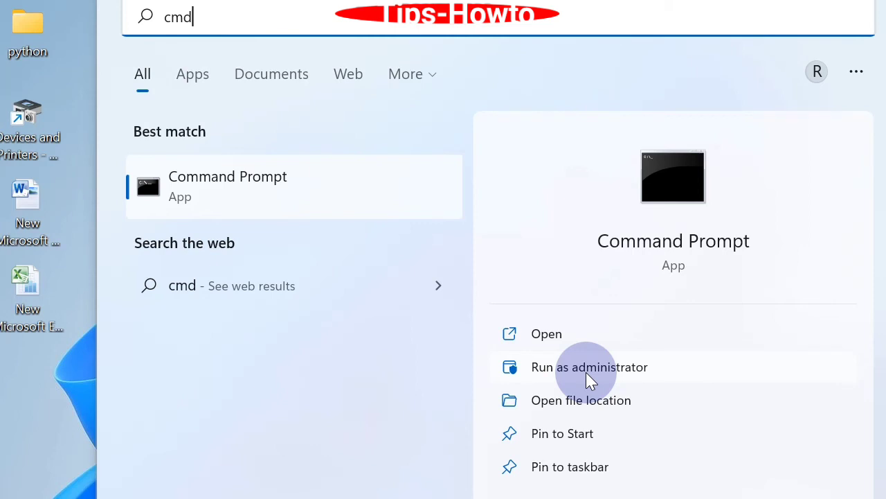
{"action": "left_click", "coordinate": [586, 372]}
{"action": "left_click", "coordinate": [586, 369]}
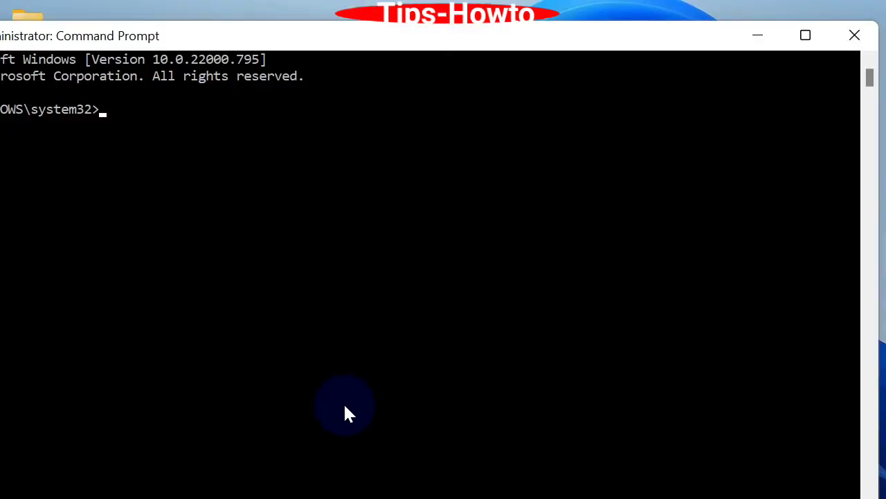
{"action": "type", "text": "ipcon"}
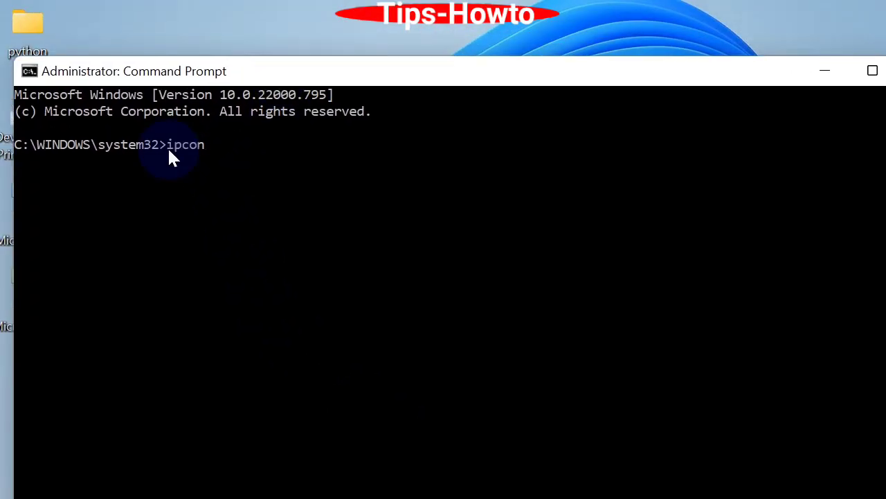
{"action": "type", "text": "fig /flus"}
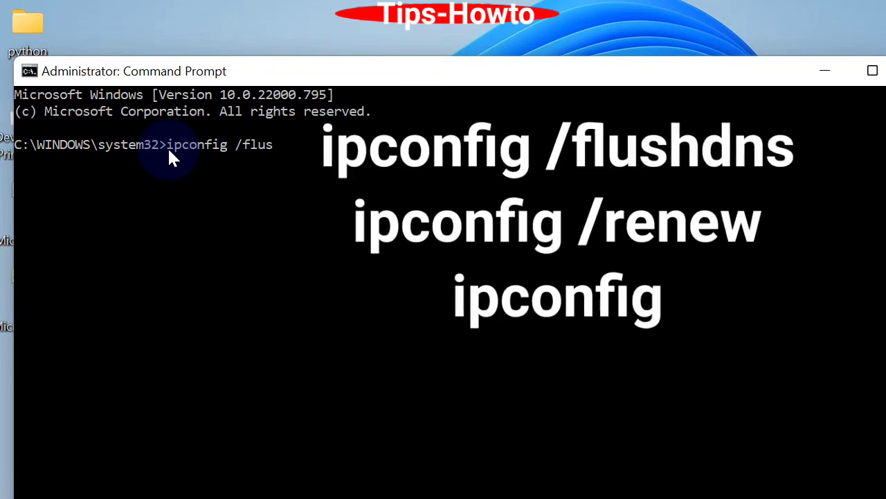
{"action": "type", "text": "hdns"}
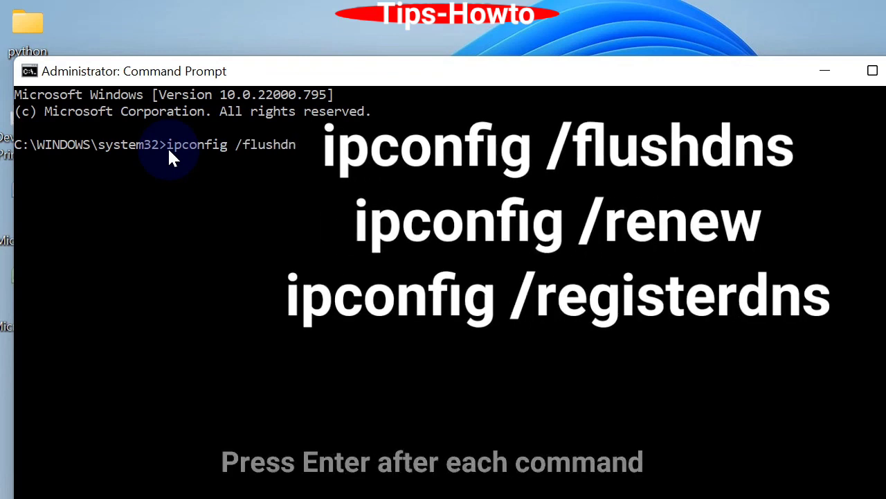